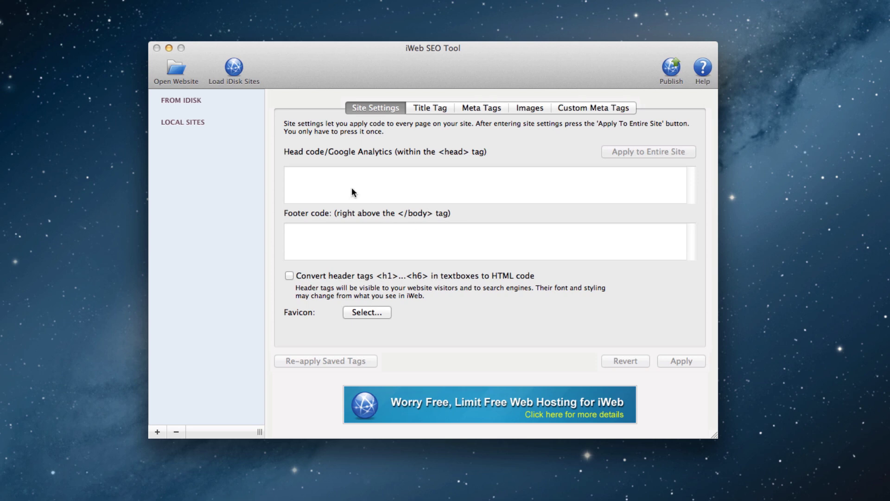
Load the Jeremys_Golf_Shop site folder into iWeb SEO Tool as a local site.
left_click(179, 71)
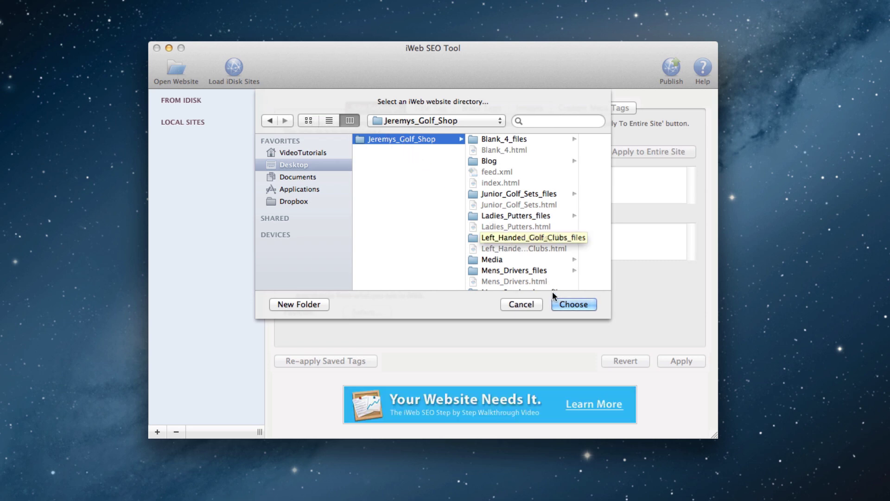
left_click(563, 304)
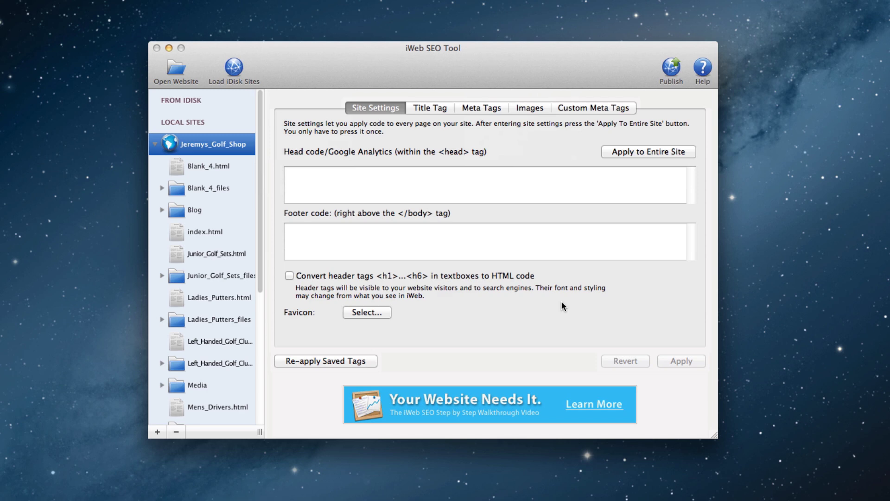
Choose Publish to FTP and continue to the empty FTP Details form.
left_click(671, 70)
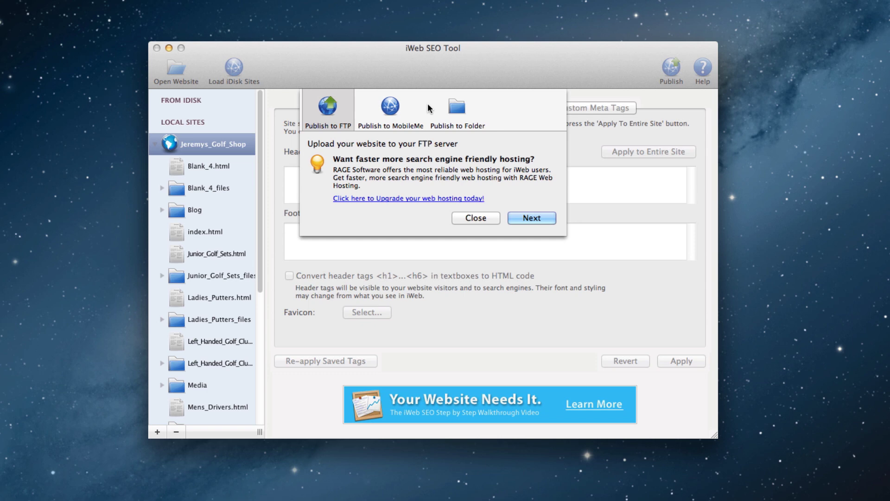
left_click(531, 217)
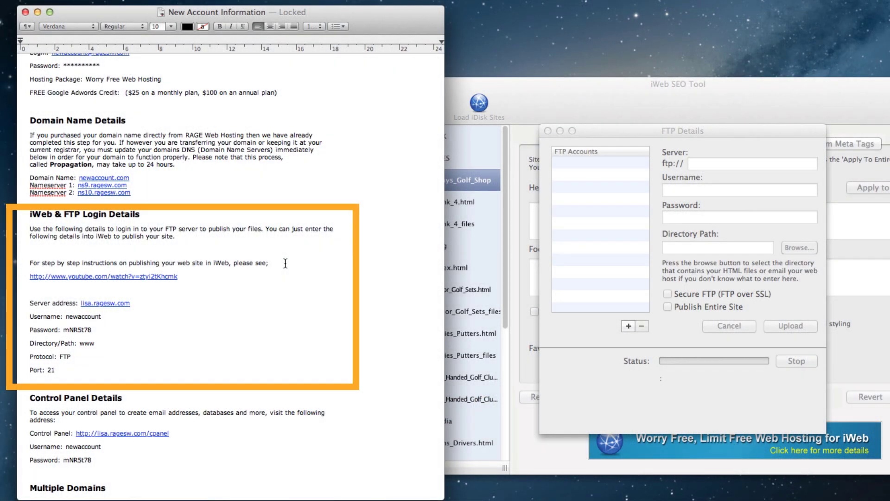
Copy the hosting server address from the account document into the FTP Server field.
left_click(285, 263)
left_click_drag(136, 304, 79, 304)
key("super+c")
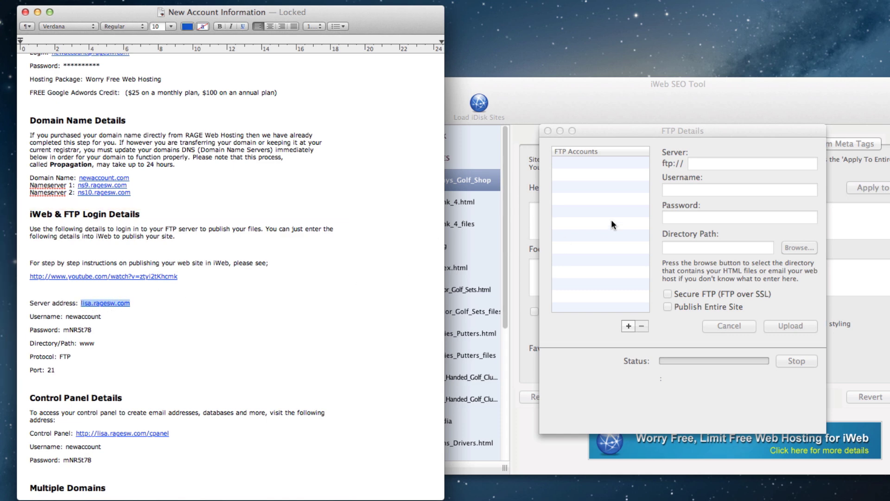
left_click(713, 162)
key("super+v")
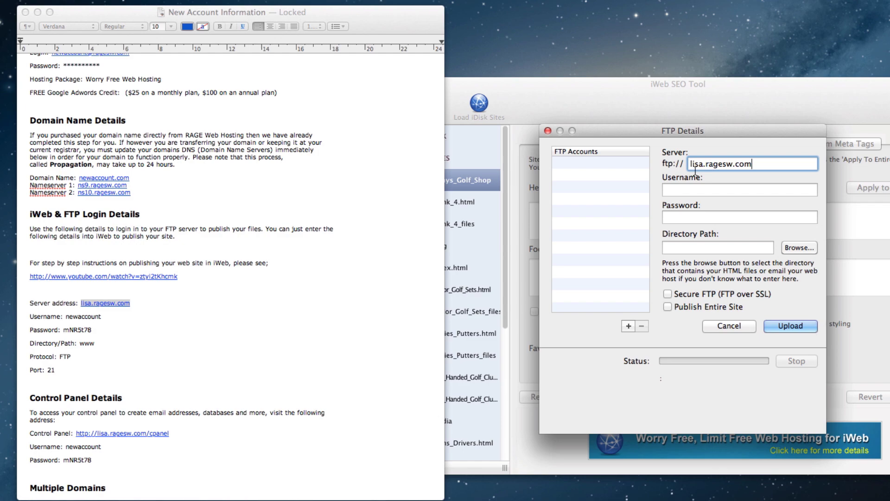
left_click(105, 317)
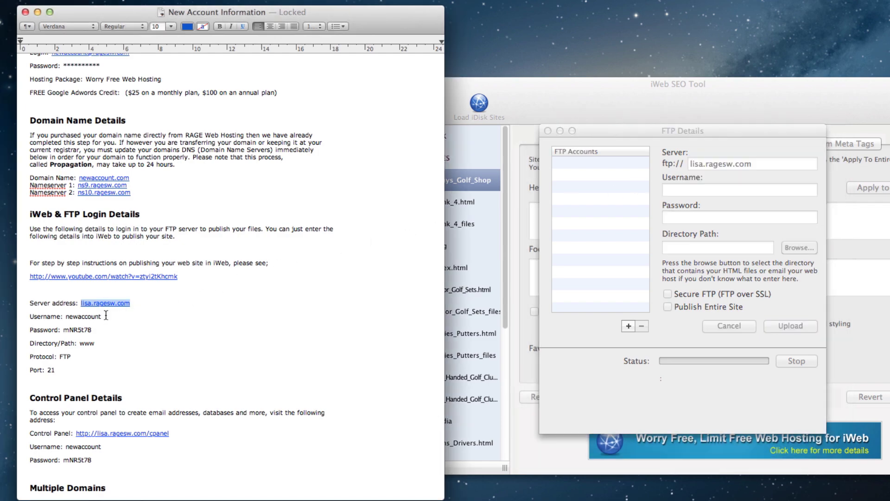
left_click_drag(105, 317, 65, 317)
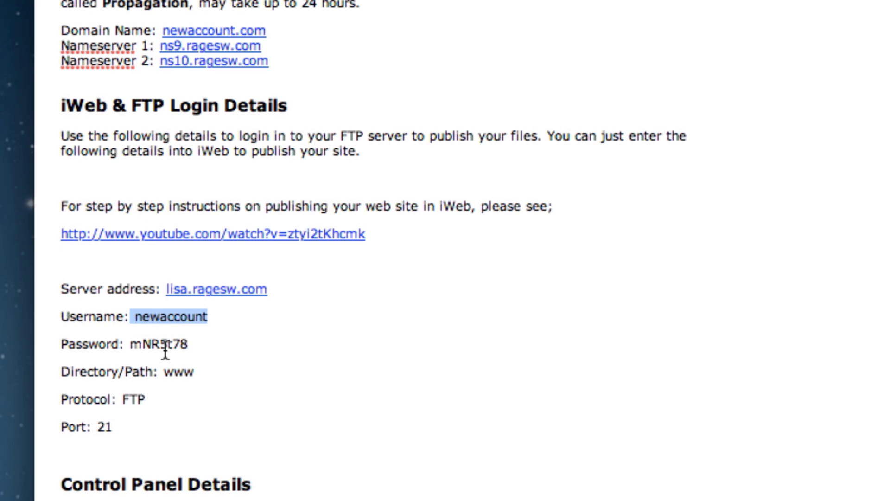
Paste the account username and password from the document into the FTP Details fields.
left_click_drag(208, 316, 135, 316)
key("super+c")
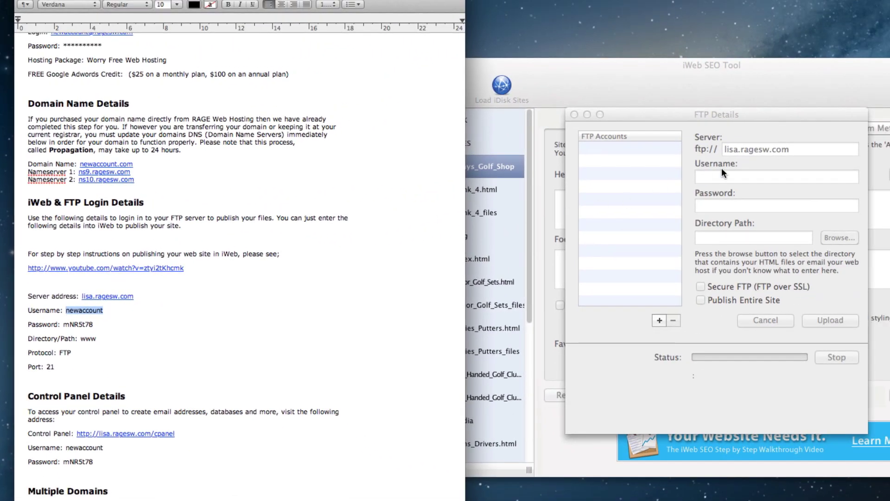
left_click(723, 176)
key("super+v")
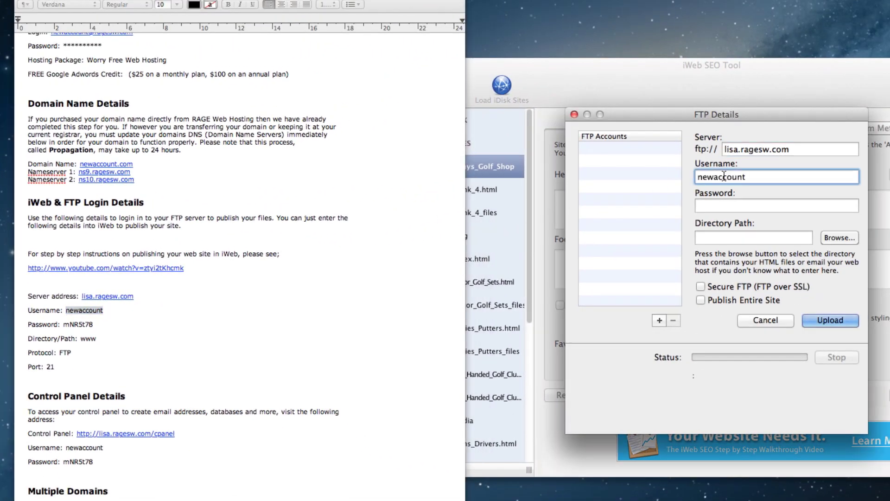
double_click(78, 325)
key("super+c")
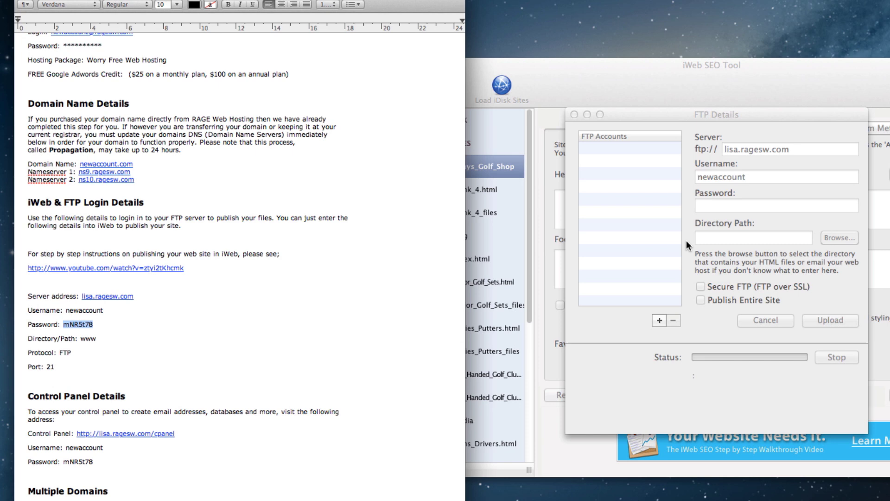
left_click(756, 208)
left_click(756, 207)
key("super+v")
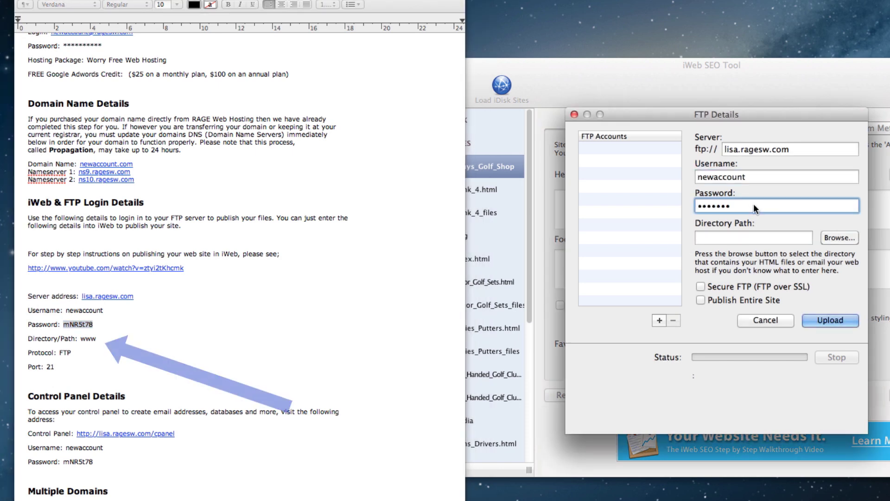
Set the FTP Directory Path to www, copied from the document.
double_click(89, 339)
left_click(721, 236)
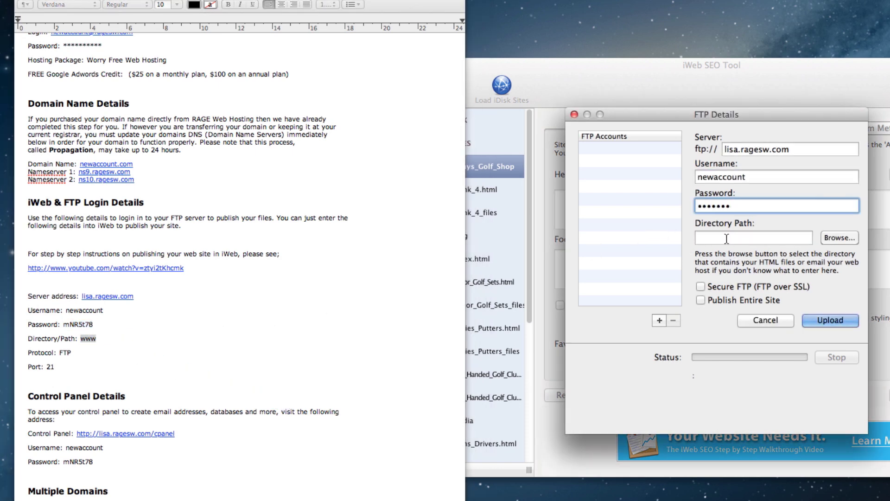
left_click(727, 238)
key("super+v")
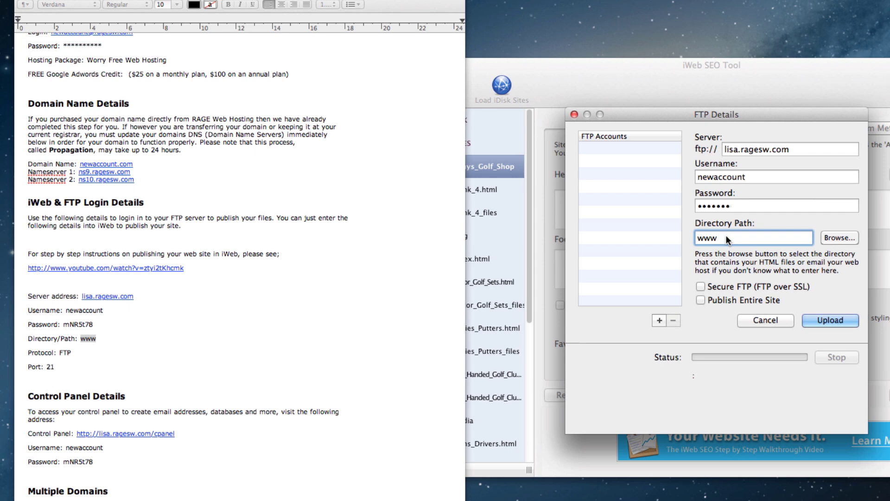
left_click(837, 239)
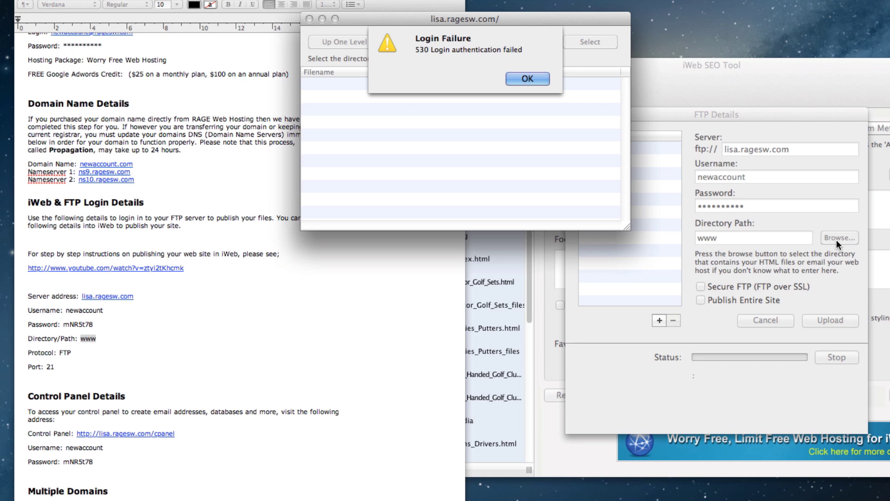
left_click(528, 78)
left_click(310, 19)
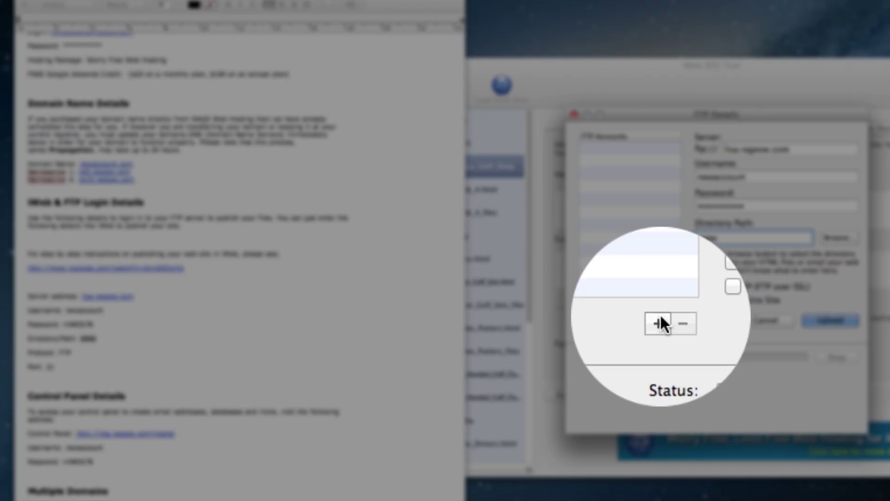
Save the FTP details as a new FTP account named 'My Website'.
left_click(659, 320)
type("My")
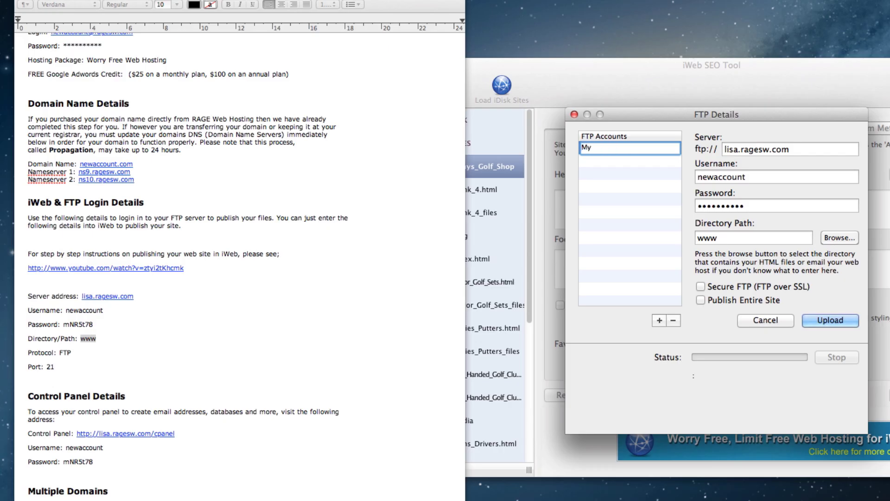
type(" Website")
key("Return")
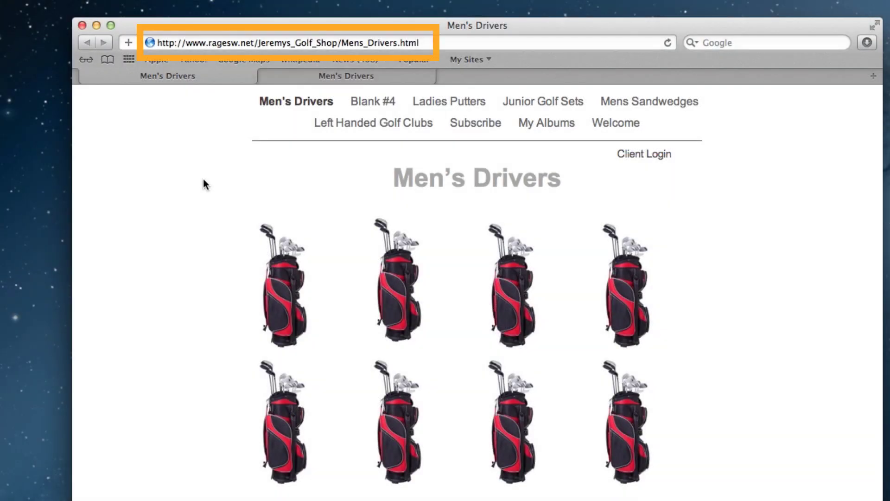
left_click(330, 77)
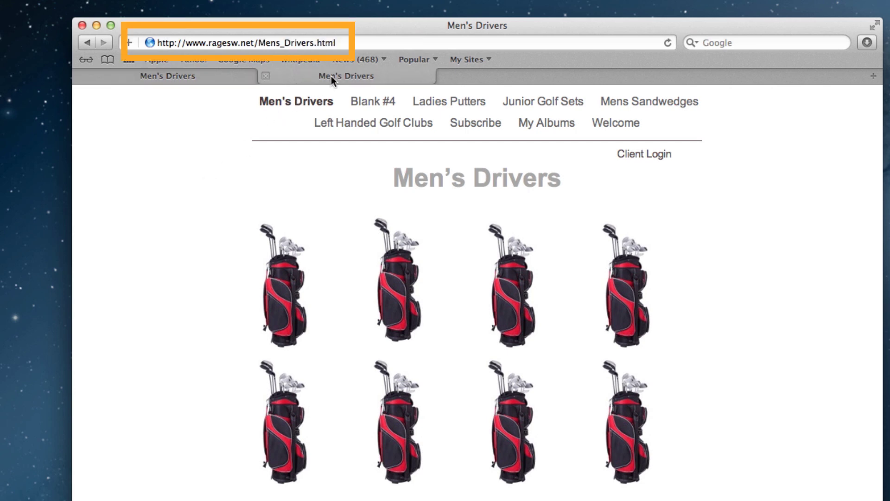